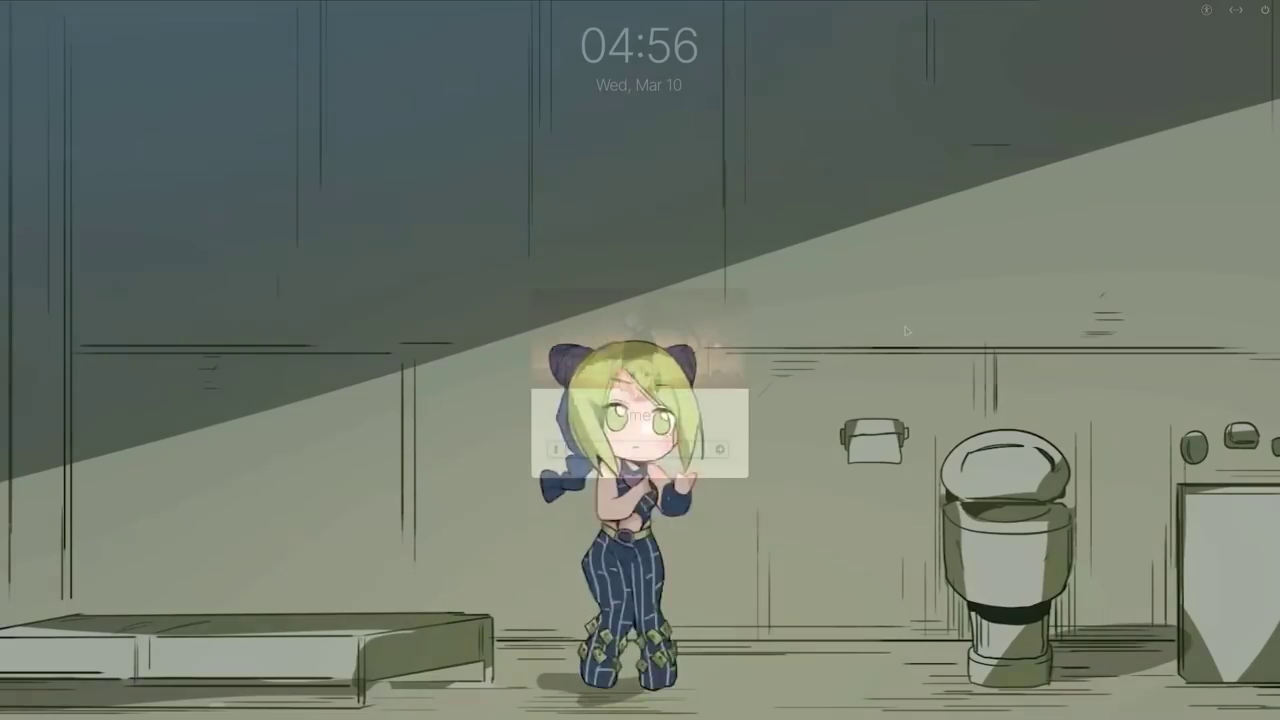
Log in to the elementary OS session by entering the account password.
{"action": "type", "text": "•••"}
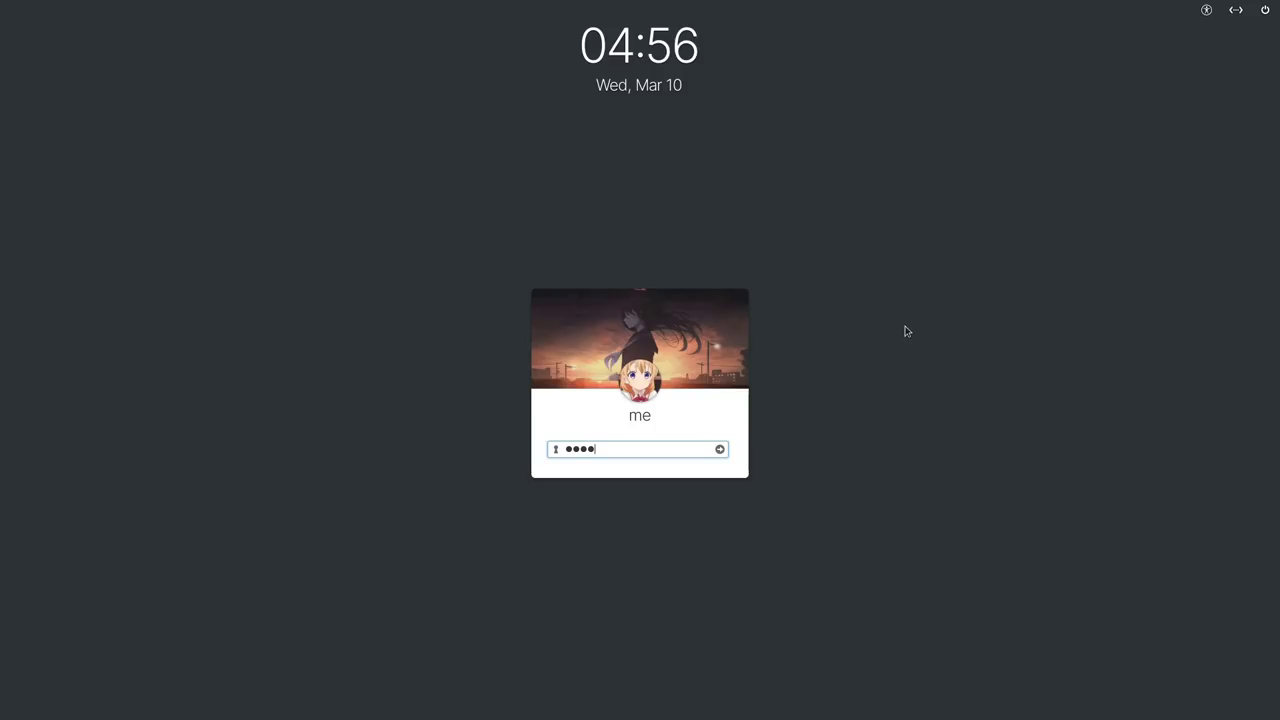
{"action": "key", "text": "Return"}
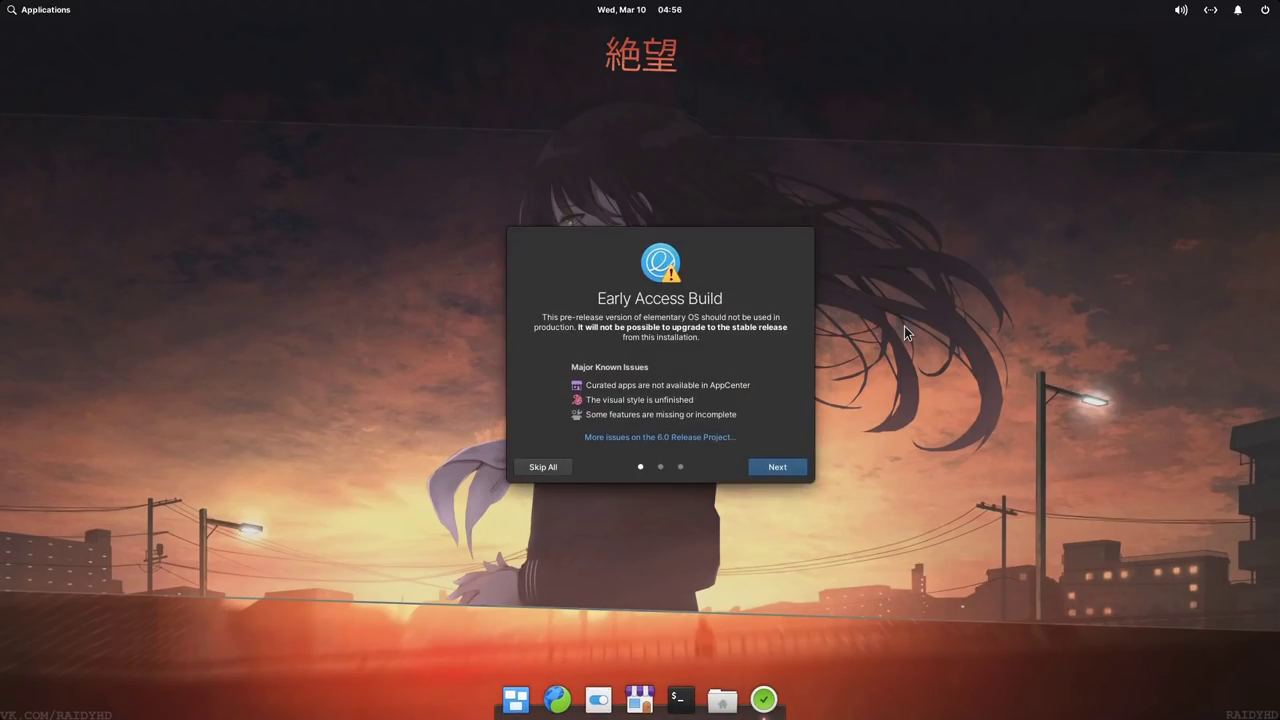
Advance through the welcome screens to System Settings and highlight the elementary OS version on the System page.
{"action": "left_click", "coordinate": [789, 467]}
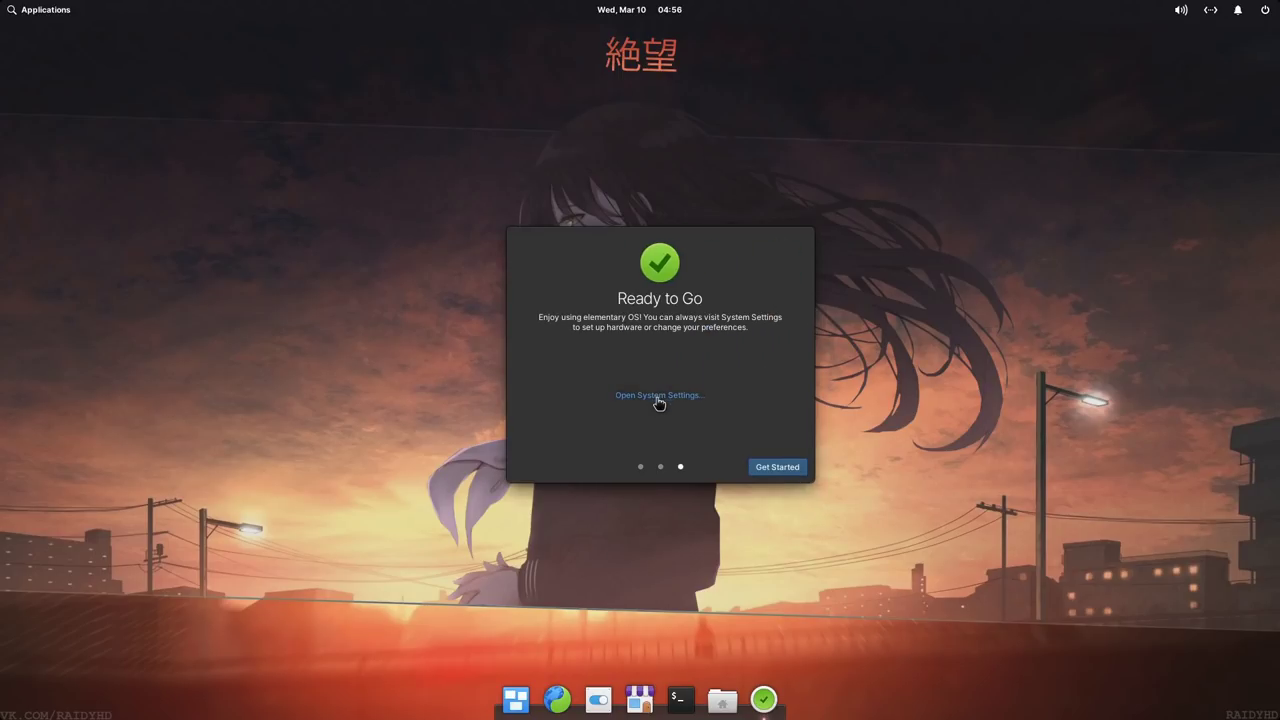
{"action": "left_click", "coordinate": [657, 401]}
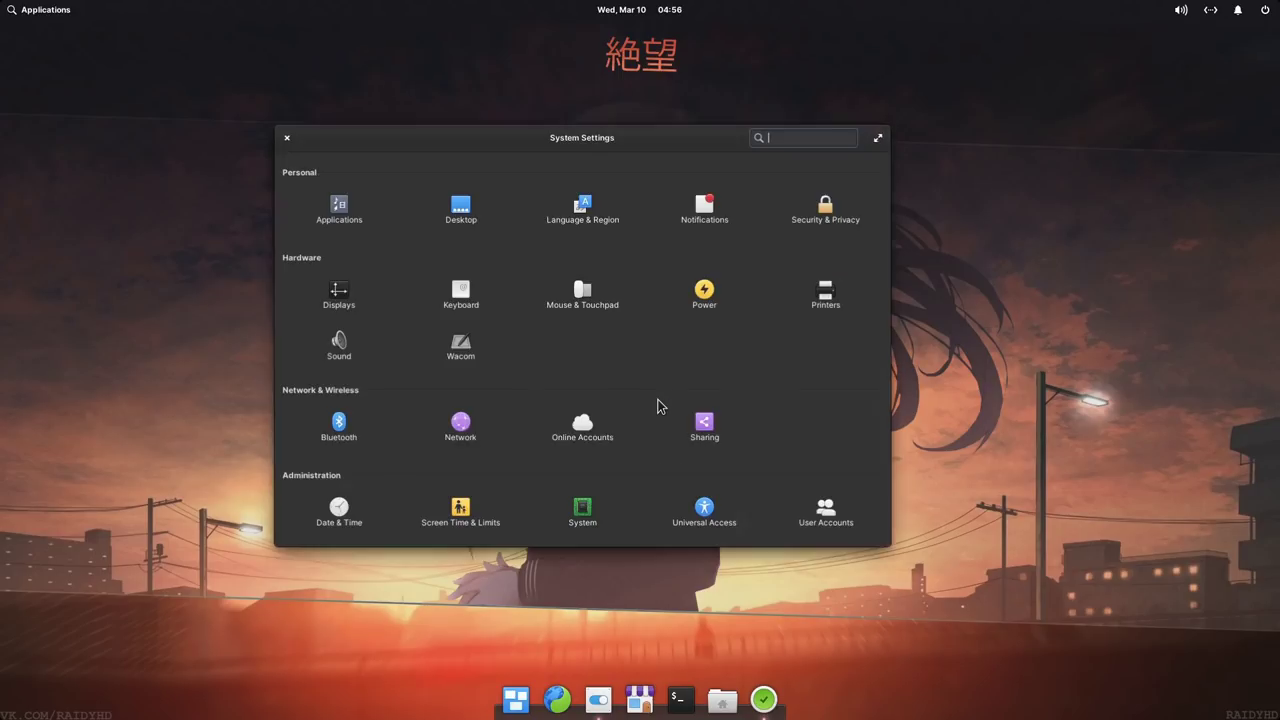
{"action": "left_click", "coordinate": [578, 511]}
{"action": "triple_click", "coordinate": [598, 325]}
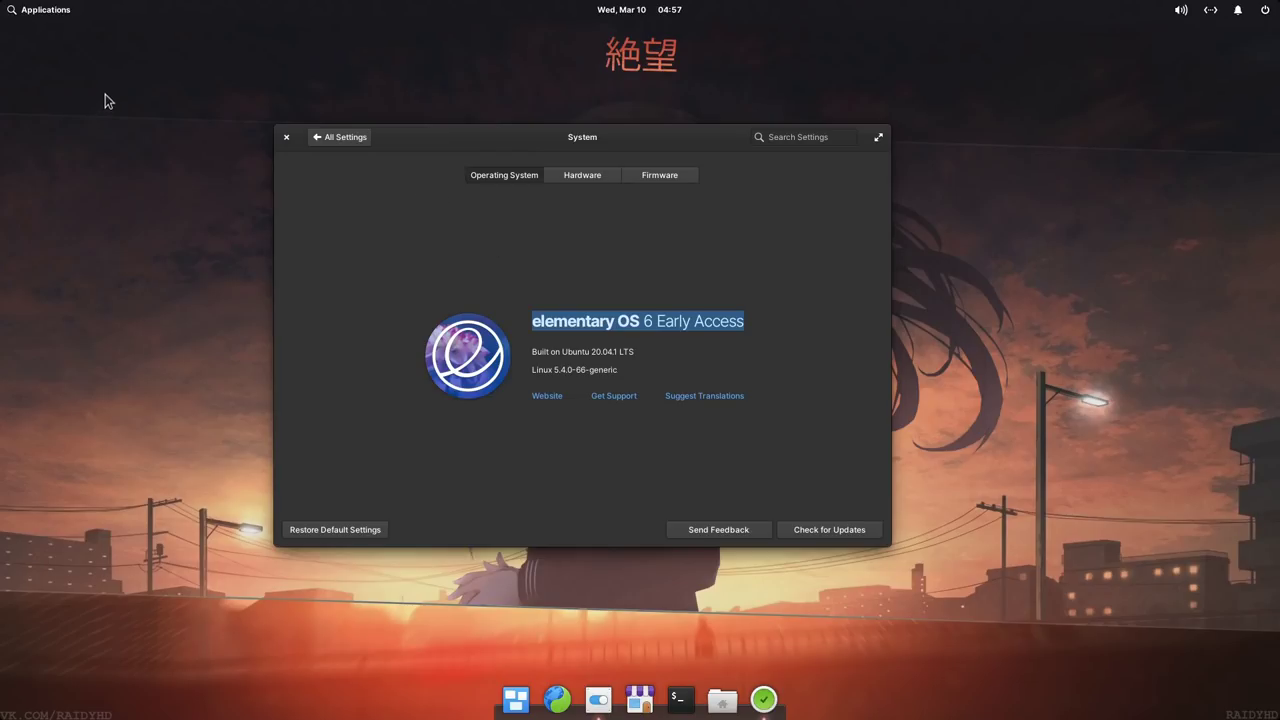
View the Applications menu and the Keyboard Shortcuts overview, and dismiss both.
{"action": "left_click", "coordinate": [67, 14]}
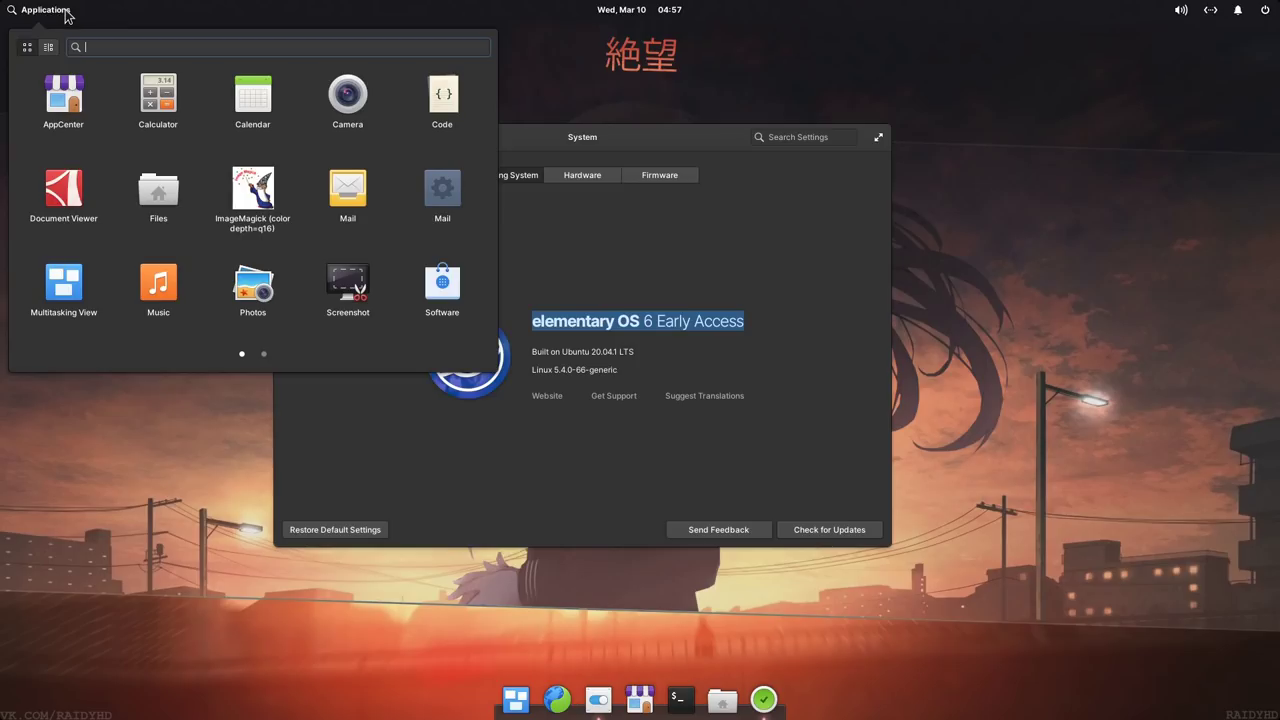
{"action": "key", "text": "super"}
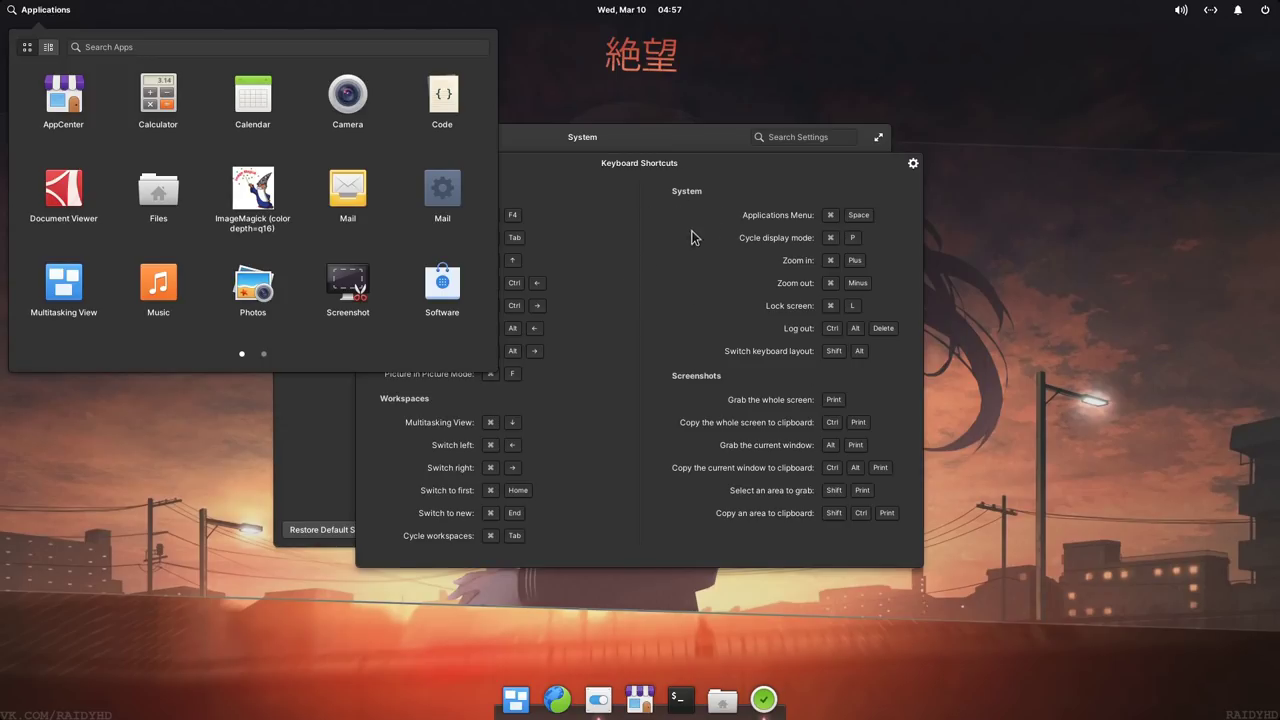
{"action": "key", "text": "Escape"}
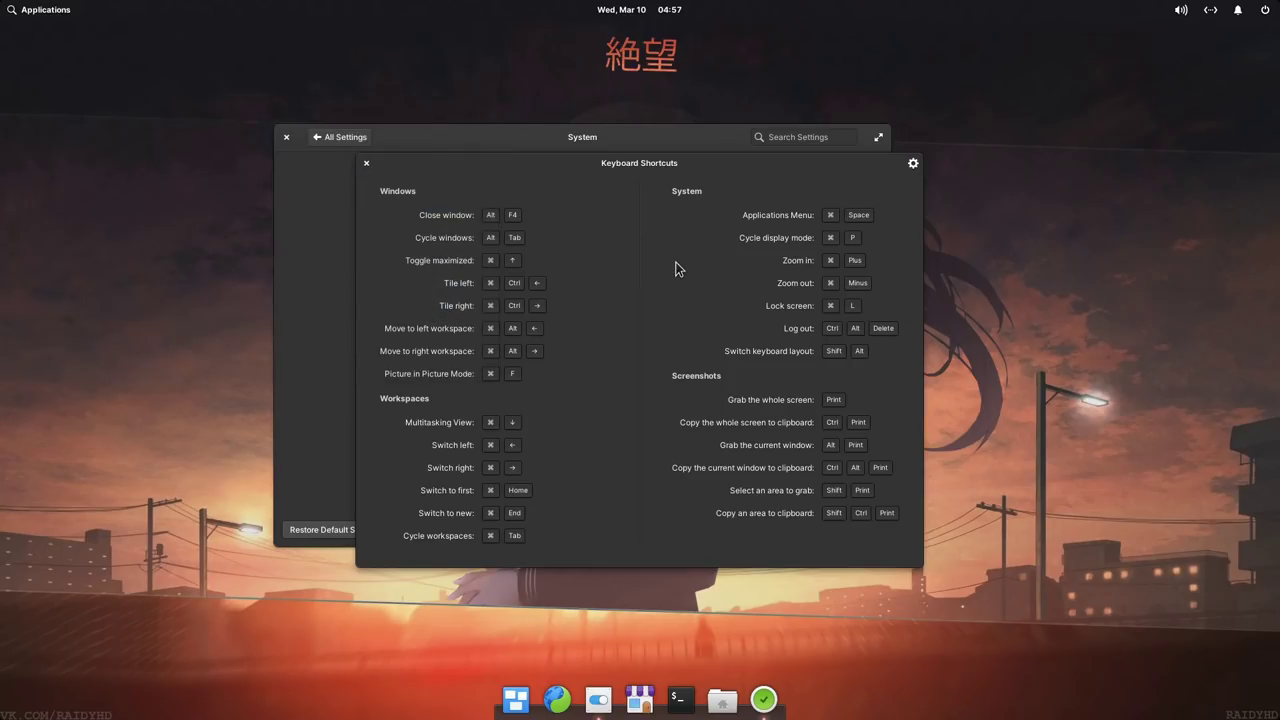
{"action": "left_click", "coordinate": [365, 164]}
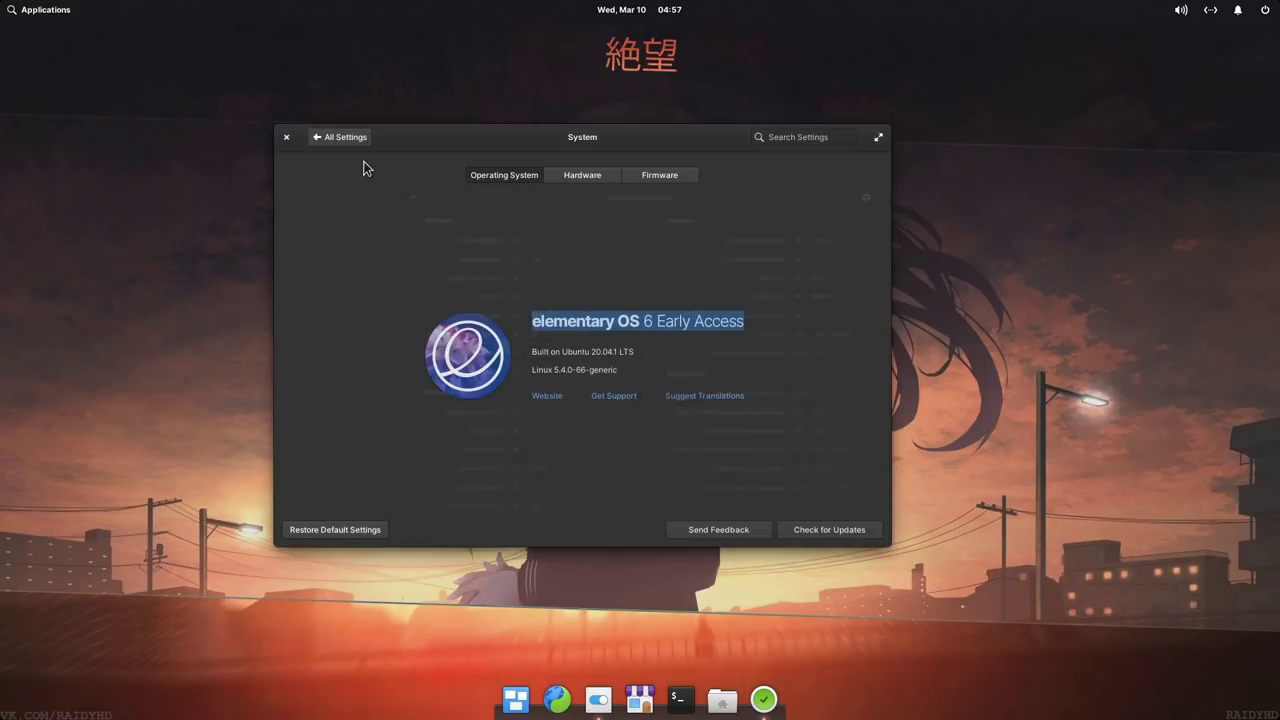
Close the System settings window and finish the welcome assistant.
{"action": "left_click", "coordinate": [286, 137]}
{"action": "left_click", "coordinate": [771, 462]}
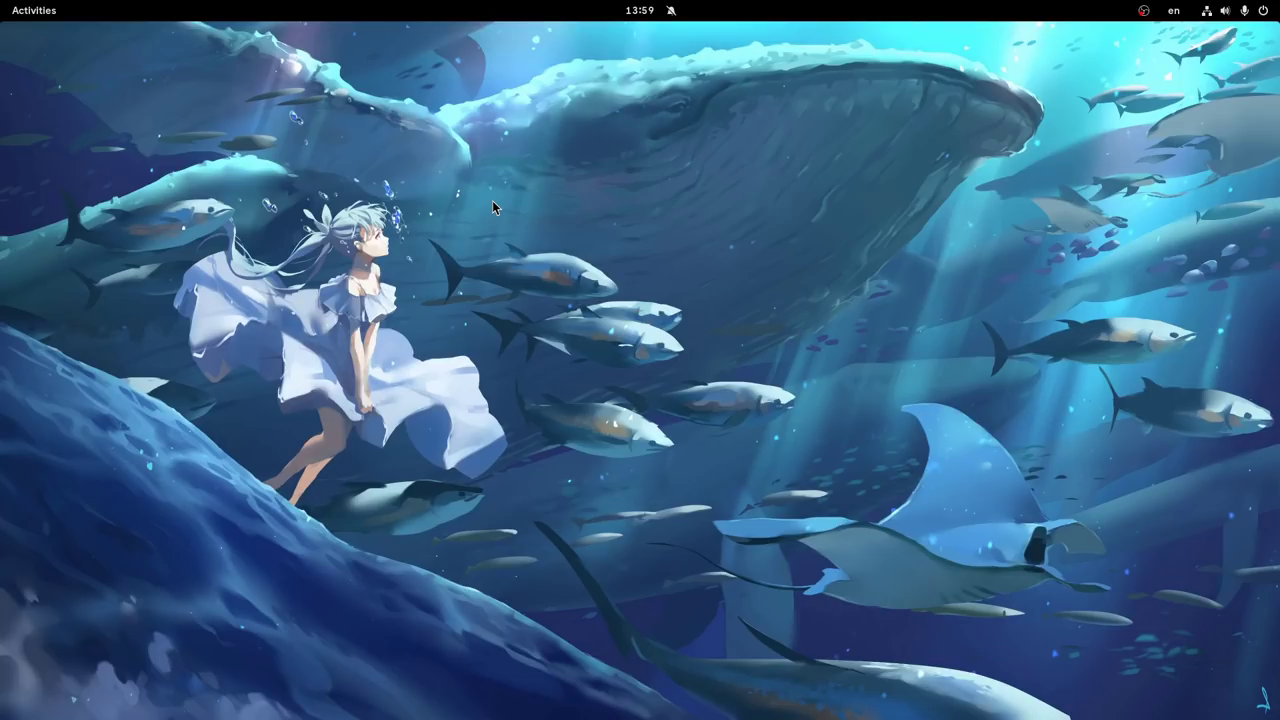
Show the Activities overview and the full application grid on the GNOME desktop twice, returning to the desktop each time.
{"action": "left_click", "coordinate": [45, 10]}
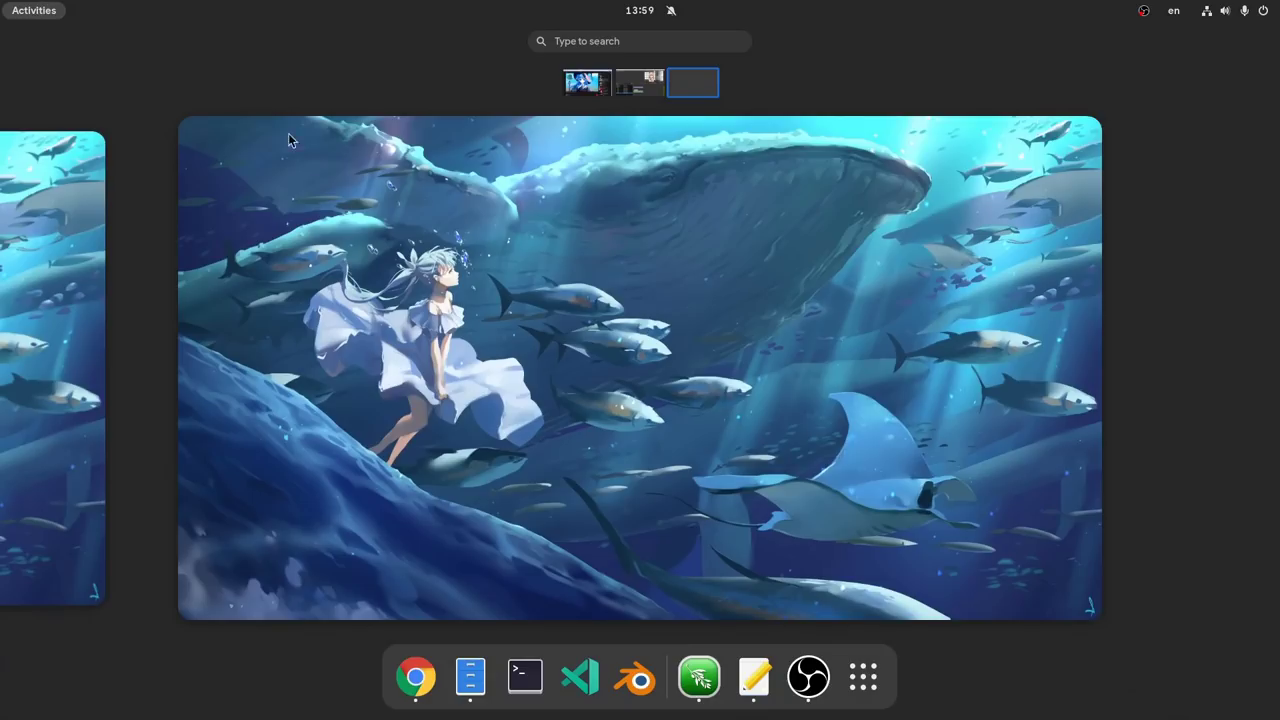
{"action": "left_click", "coordinate": [860, 675]}
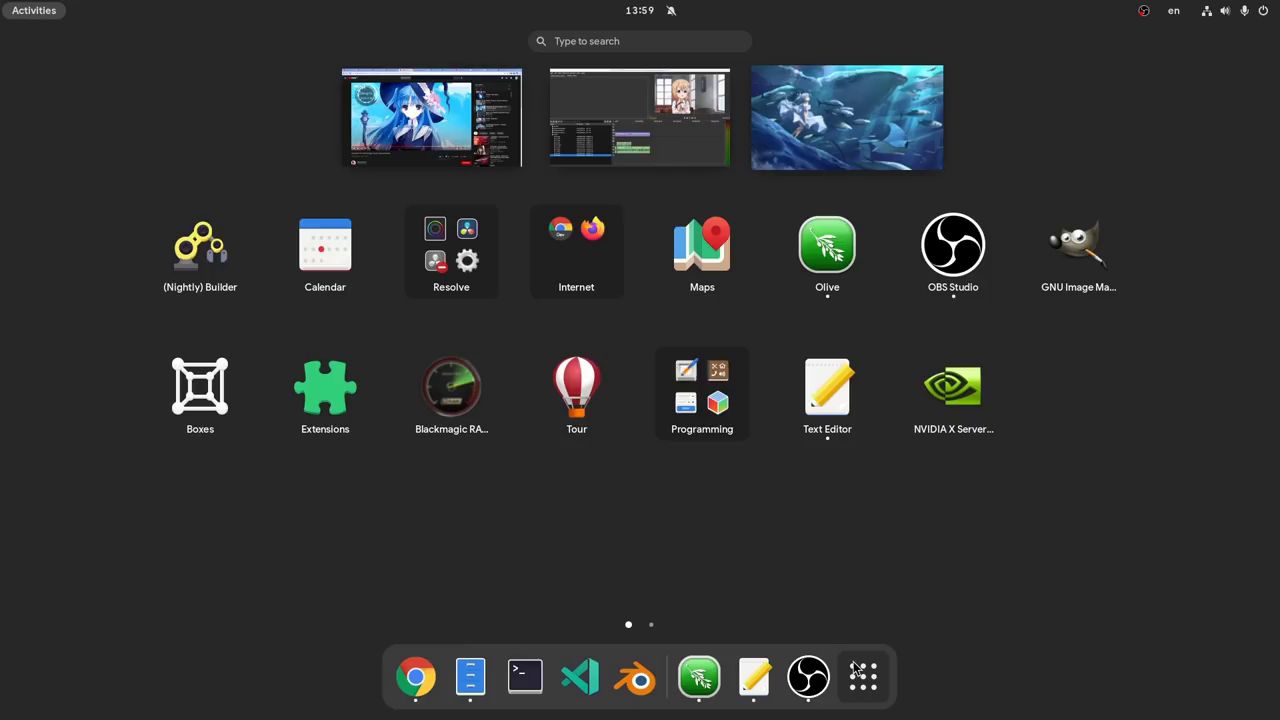
{"action": "left_click", "coordinate": [857, 670]}
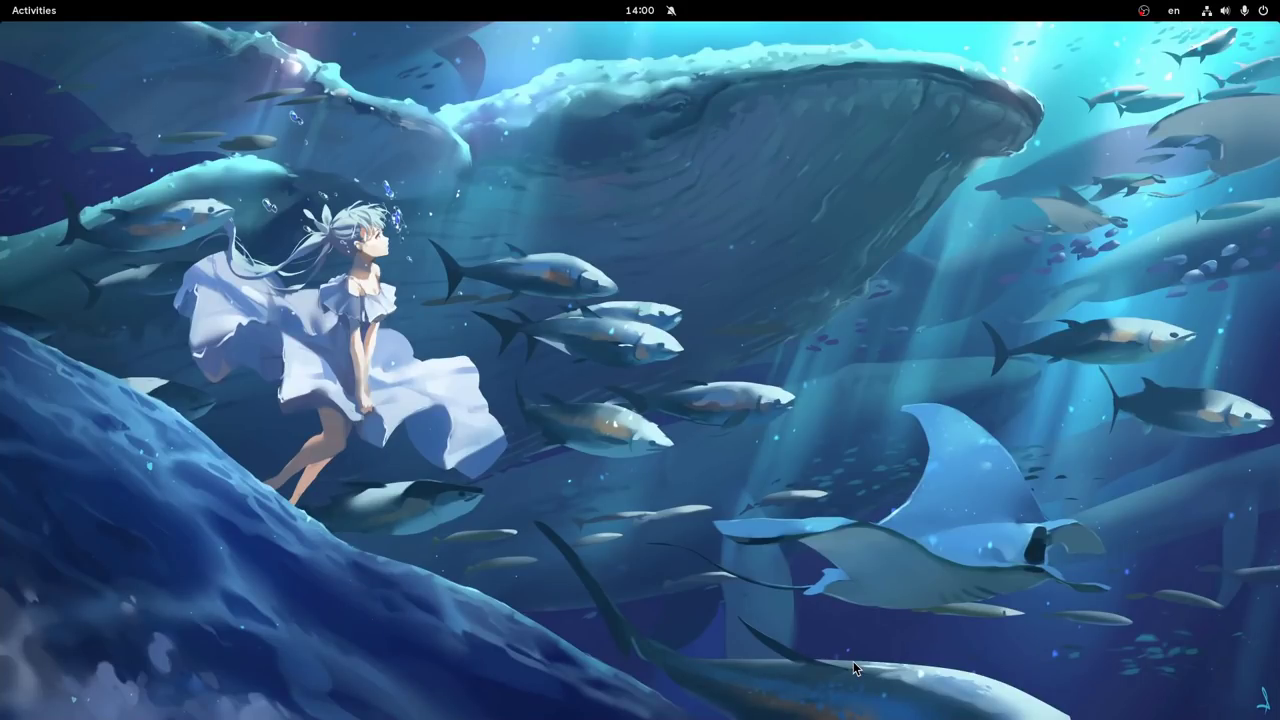
{"action": "key", "text": "super"}
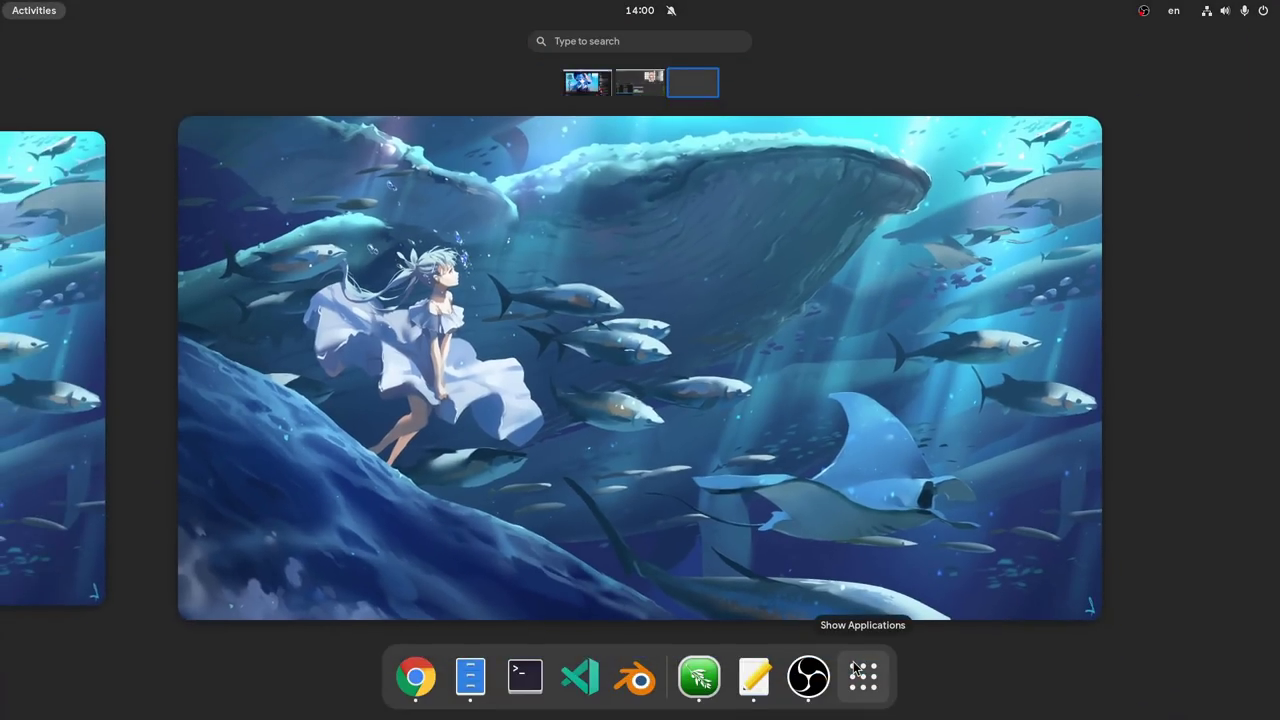
{"action": "left_click", "coordinate": [857, 670]}
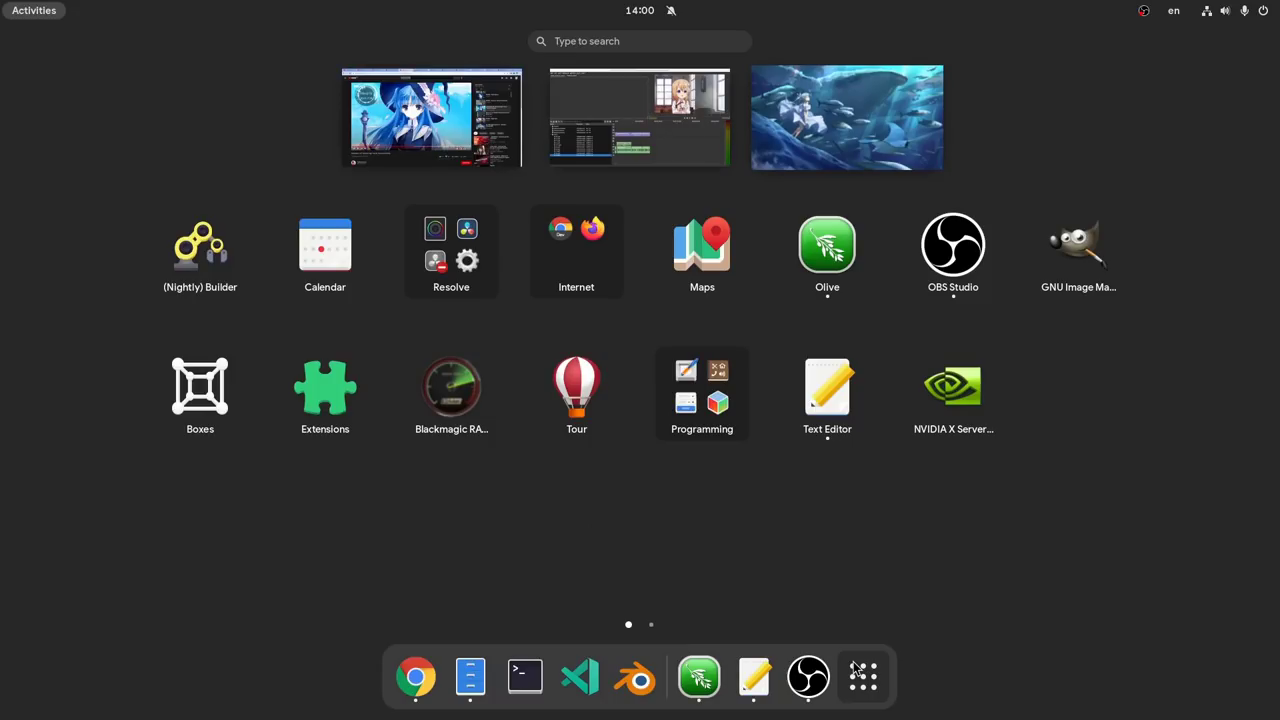
{"action": "left_click", "coordinate": [857, 670]}
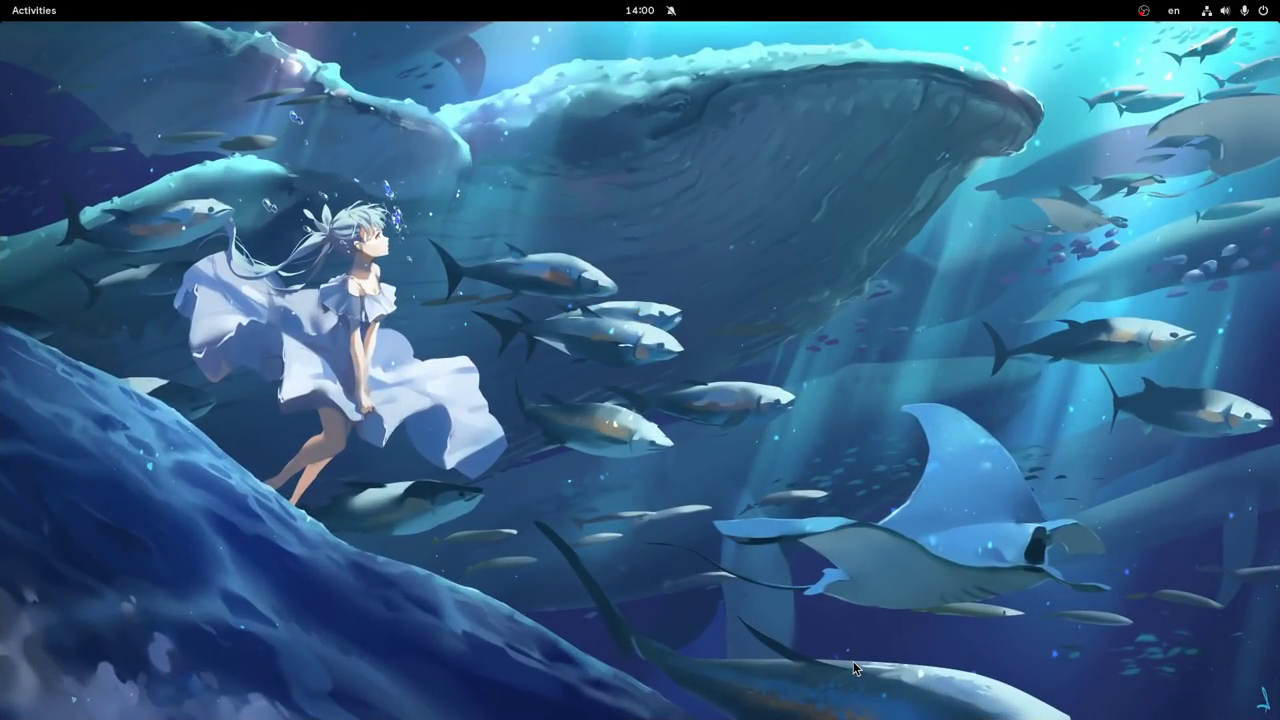
Move the Internet folder with Viber and Telegram from the application grid's second page to a new third page.
{"action": "key", "text": "super+a"}
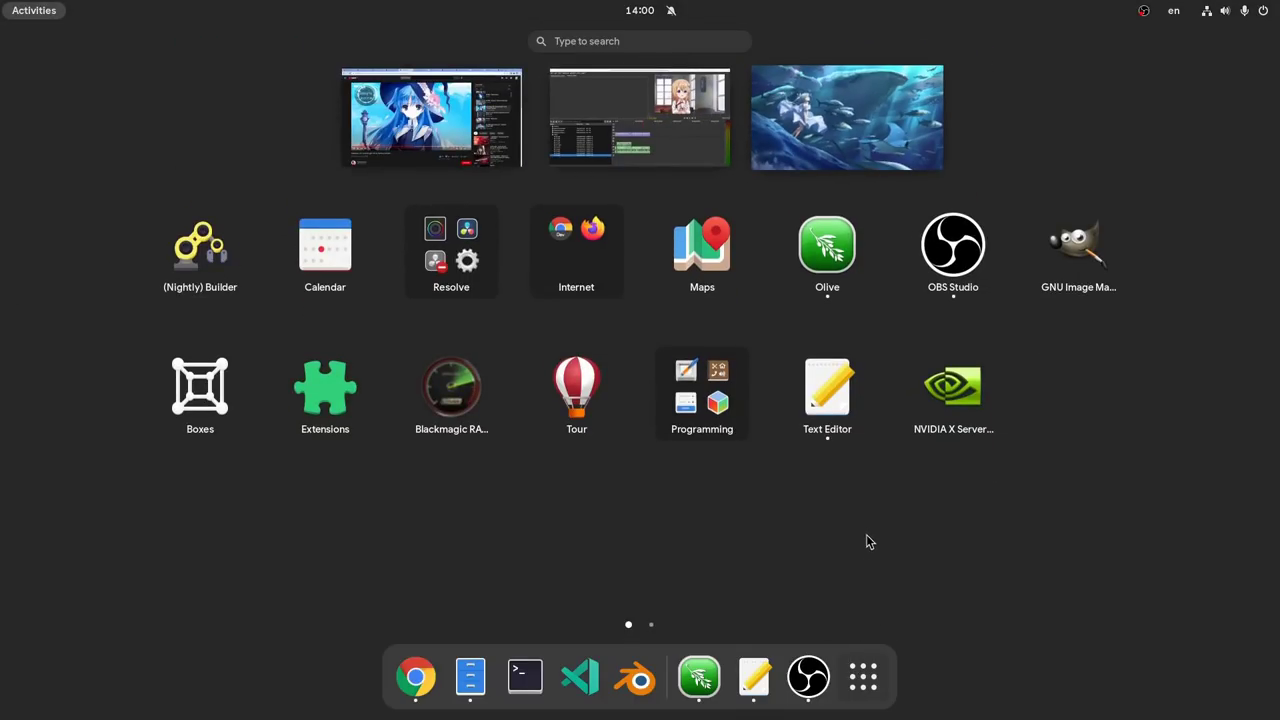
{"action": "scroll", "coordinate": [868, 535], "scroll_direction": "down", "scroll_amount": 1}
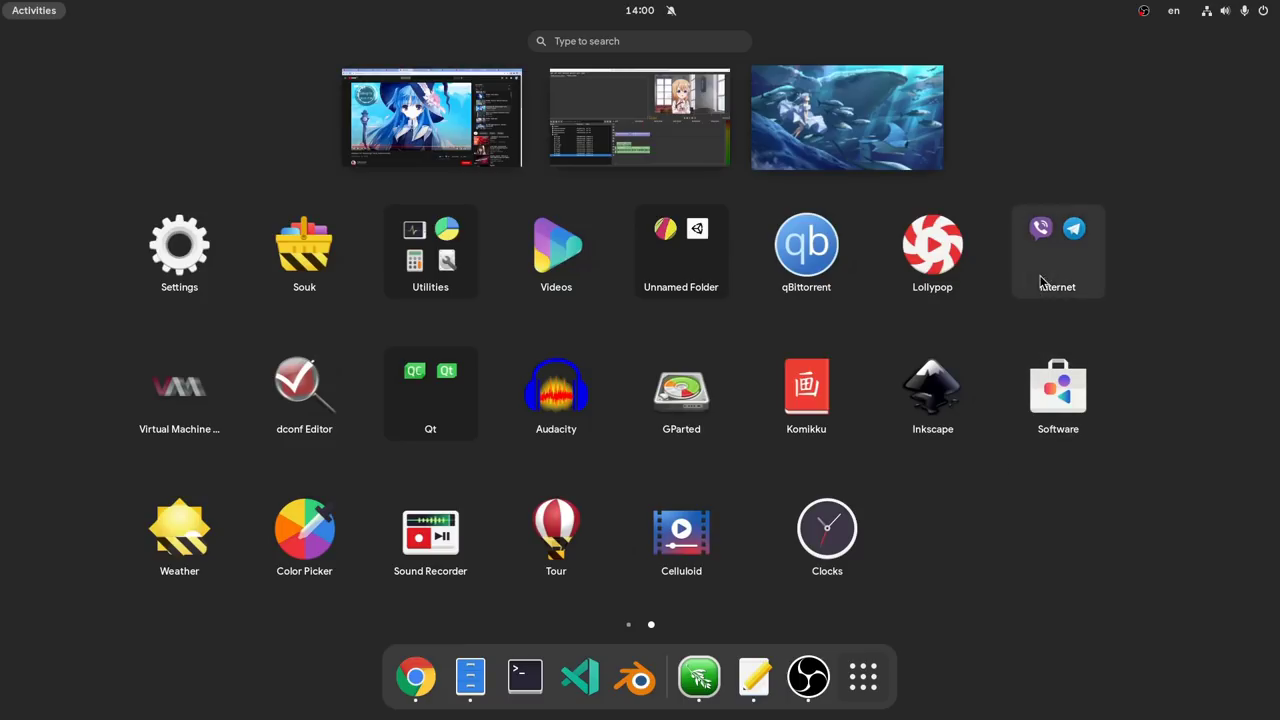
{"action": "left_click_drag", "start_coordinate": [1045, 276], "coordinate": [1228, 283]}
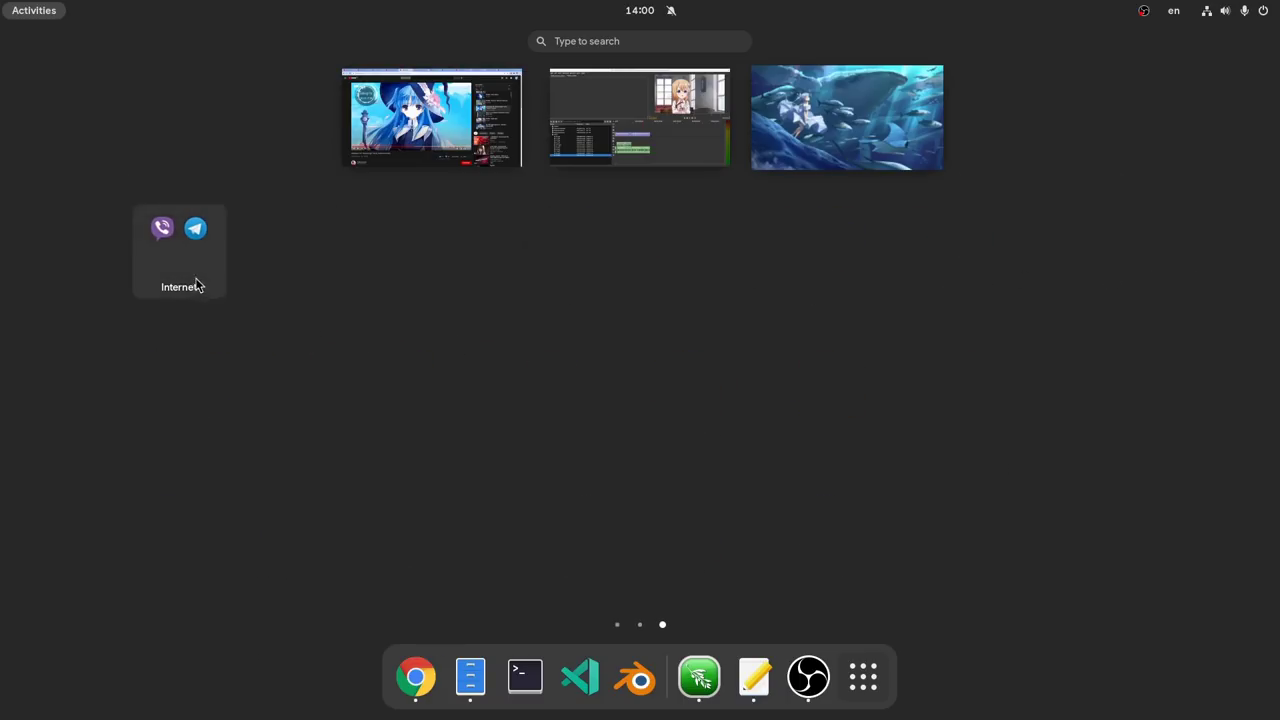
Open the Internet folder and take Telegram Desktop out of it onto the third page of the application grid.
{"action": "left_click", "coordinate": [180, 255]}
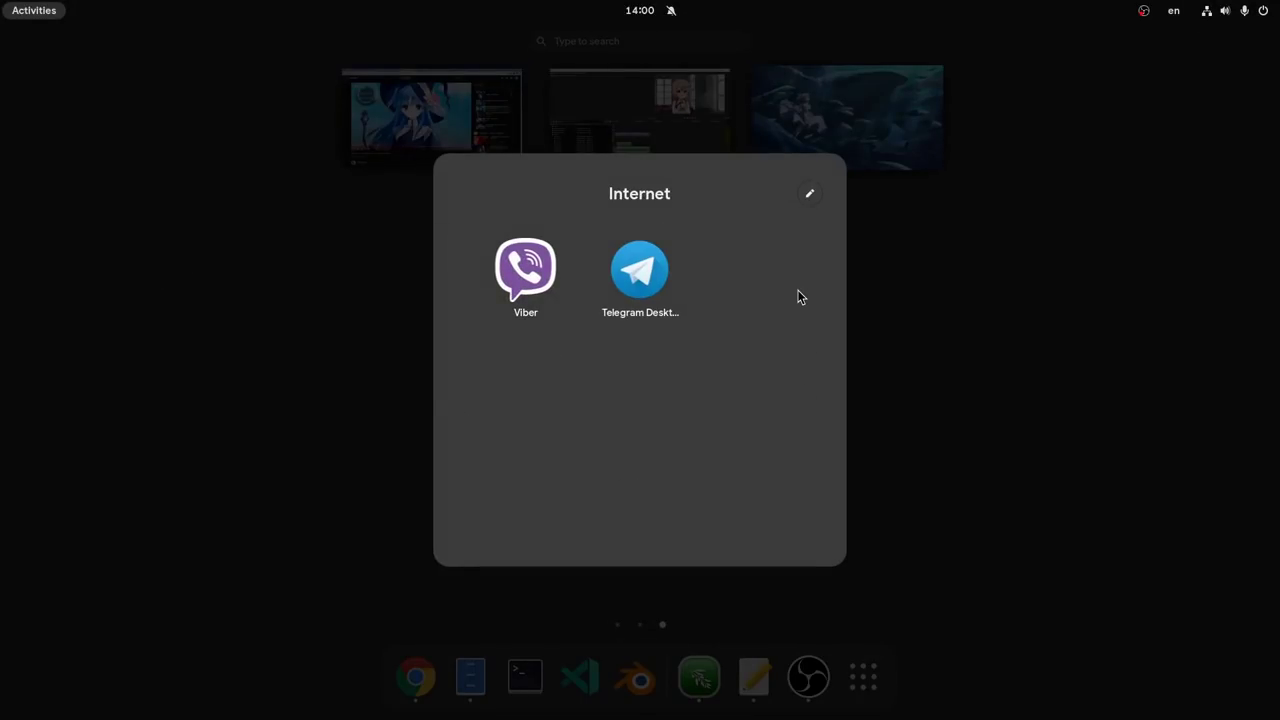
{"action": "left_click_drag", "start_coordinate": [677, 289], "coordinate": [1218, 307]}
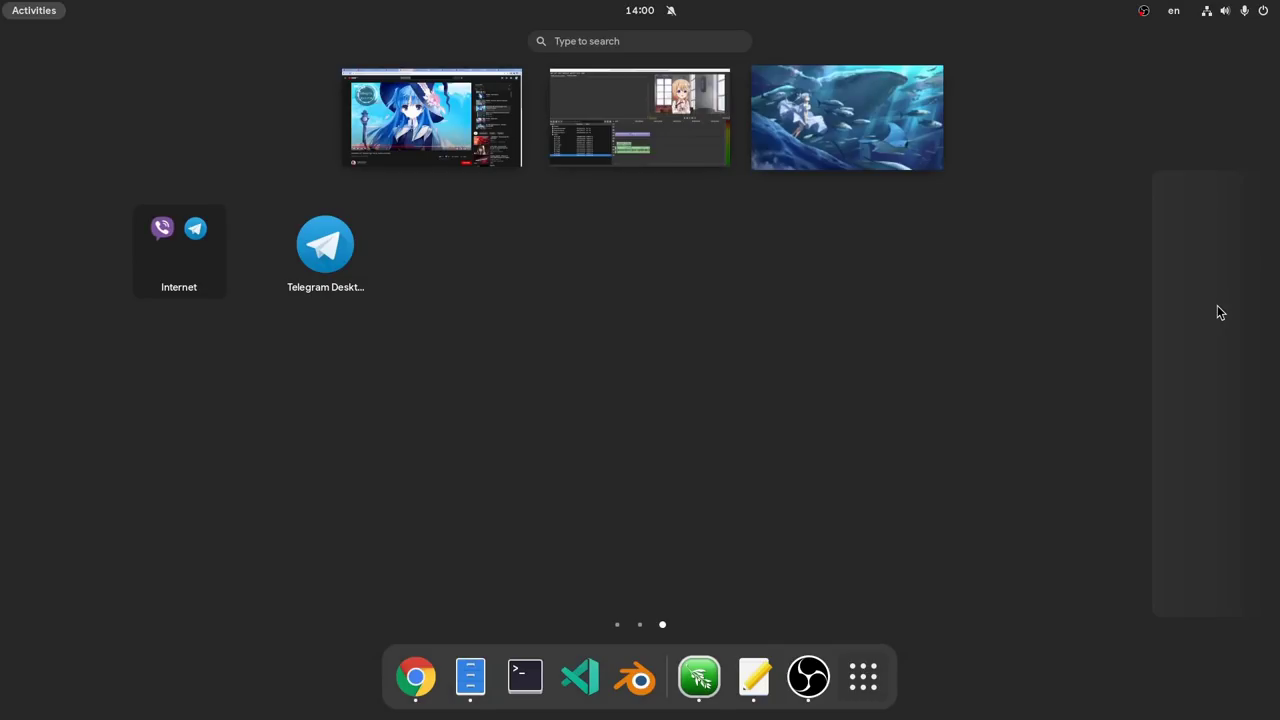
{"action": "left_click", "coordinate": [212, 262]}
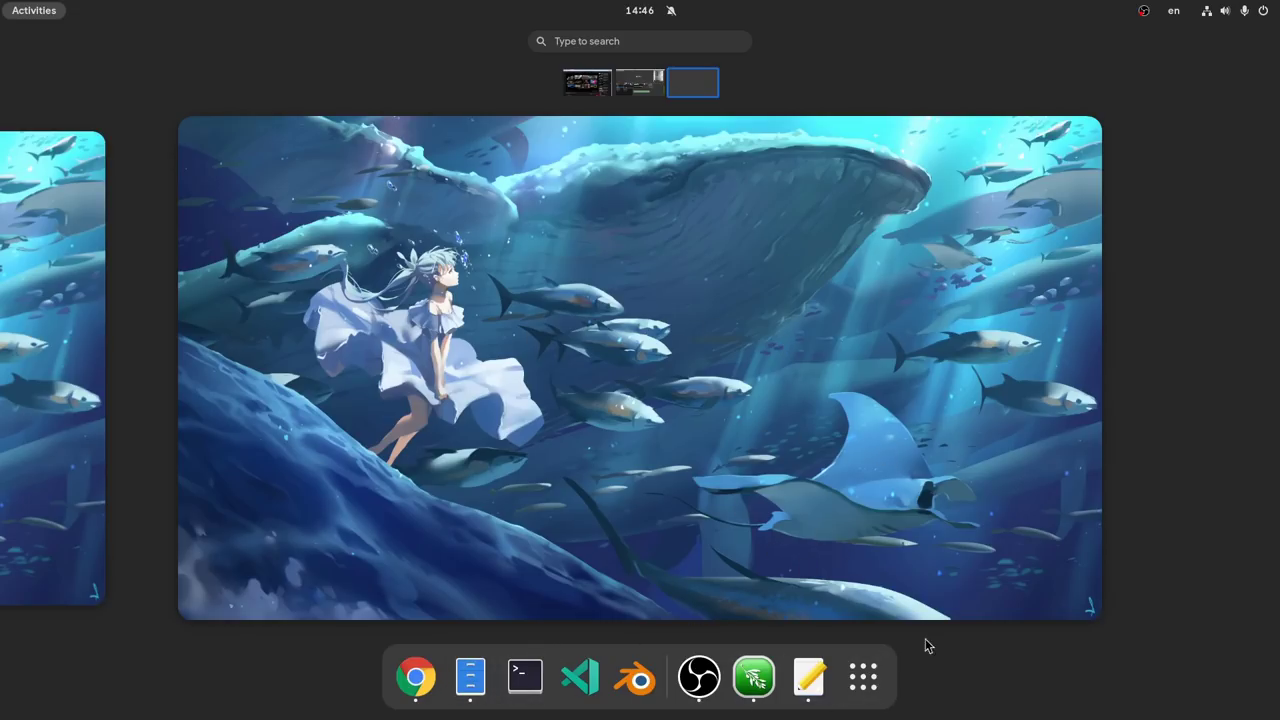
Switch back and forth between the desktop, the Activities overview and the application grid to demonstrate their transitions.
{"action": "left_click", "coordinate": [847, 507]}
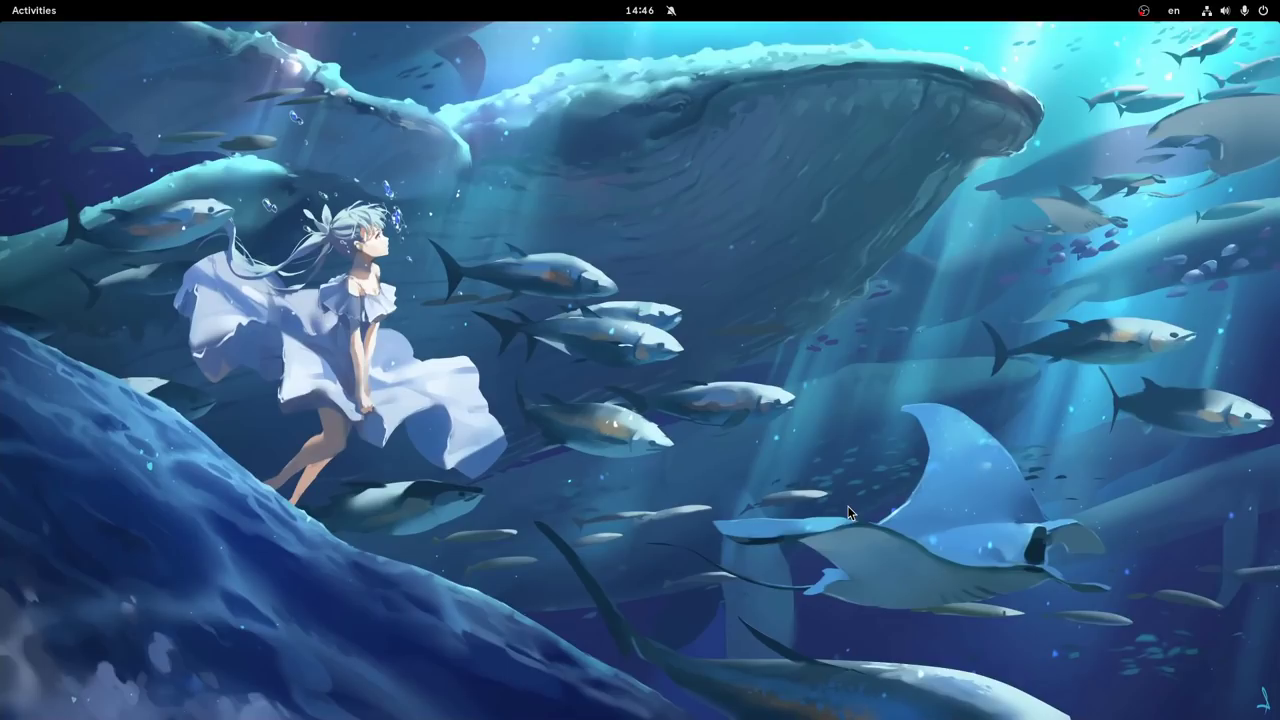
{"action": "key", "text": "super"}
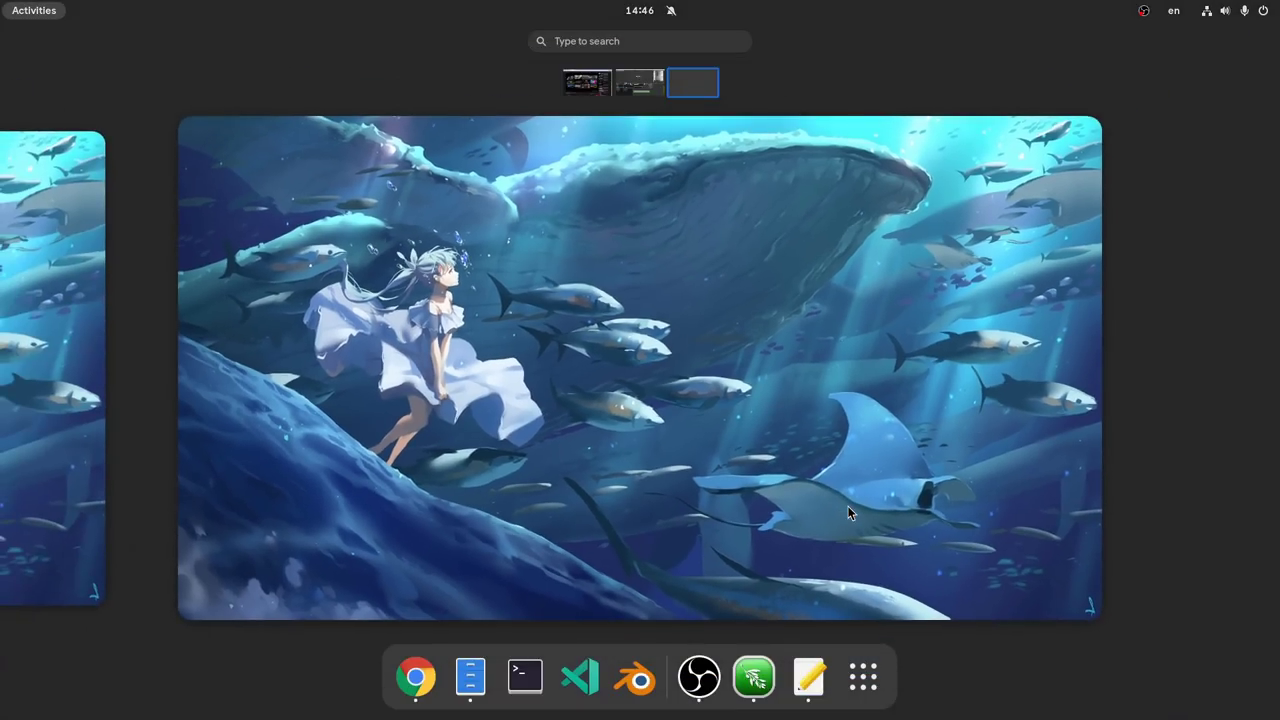
{"action": "key", "text": "super"}
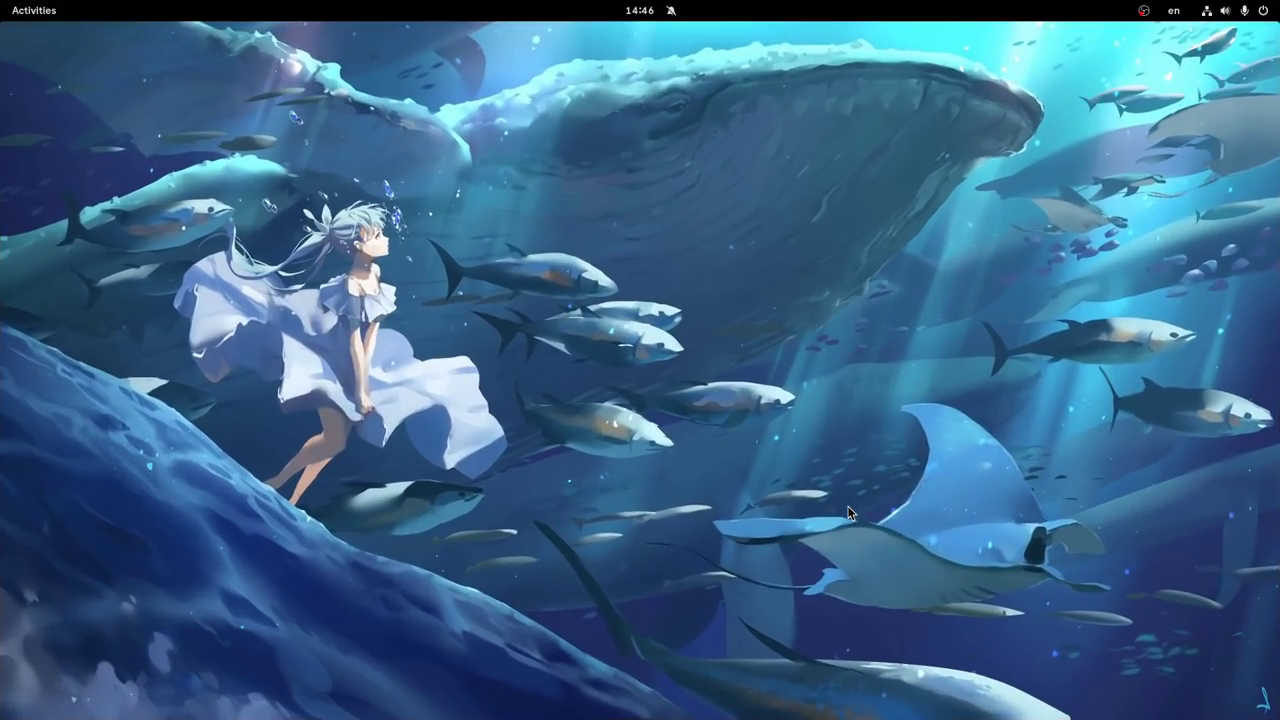
{"action": "key", "text": "super"}
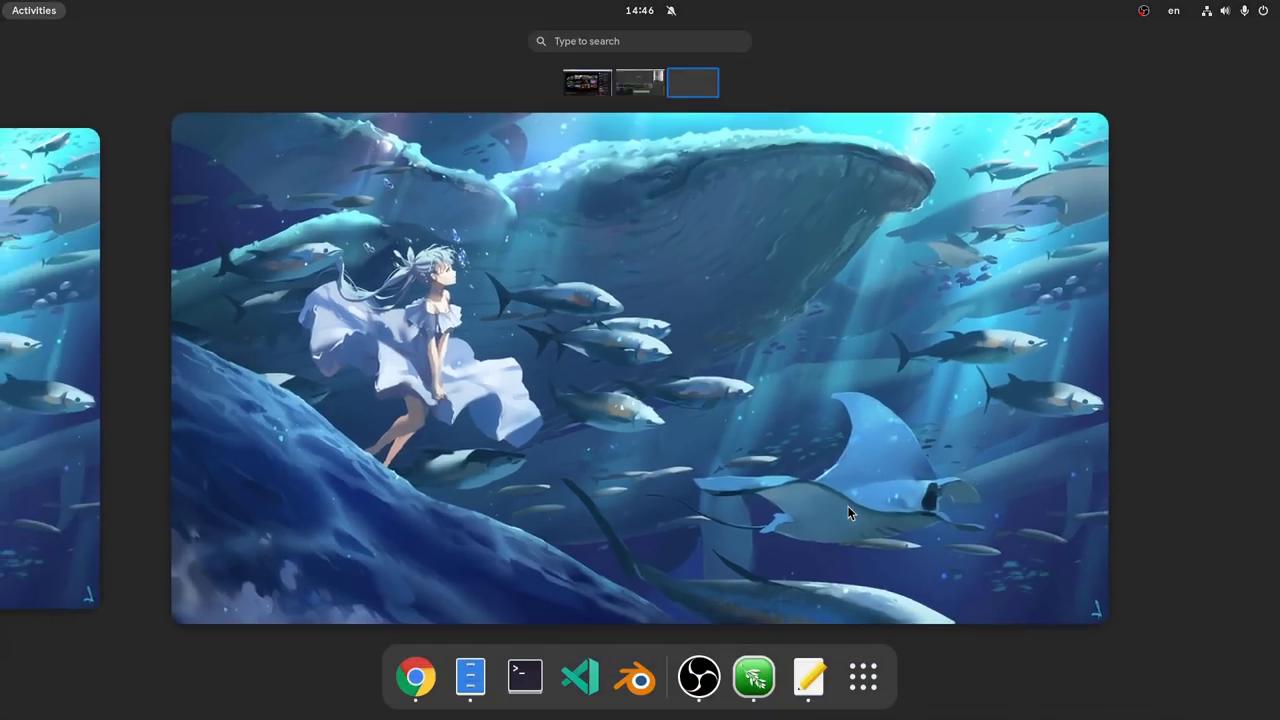
{"action": "key", "text": "super"}
{"action": "key", "text": "super"}
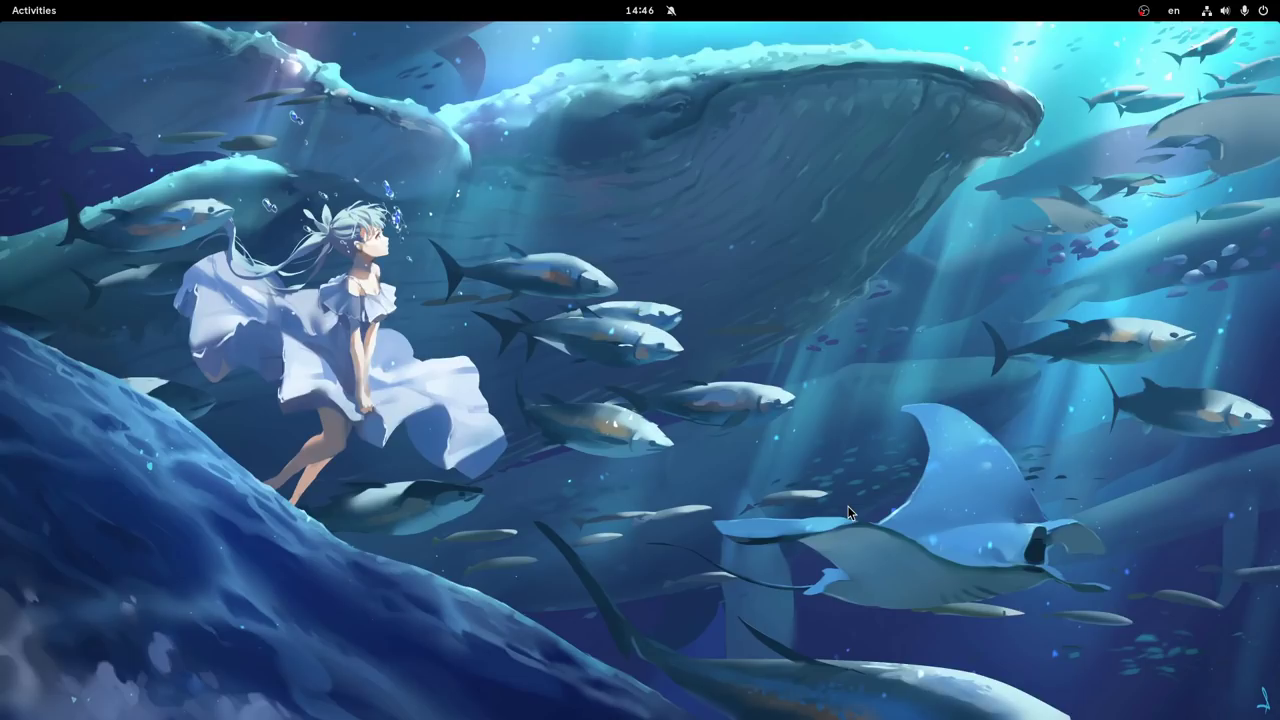
{"action": "key", "text": "super"}
{"action": "key", "text": "super"}
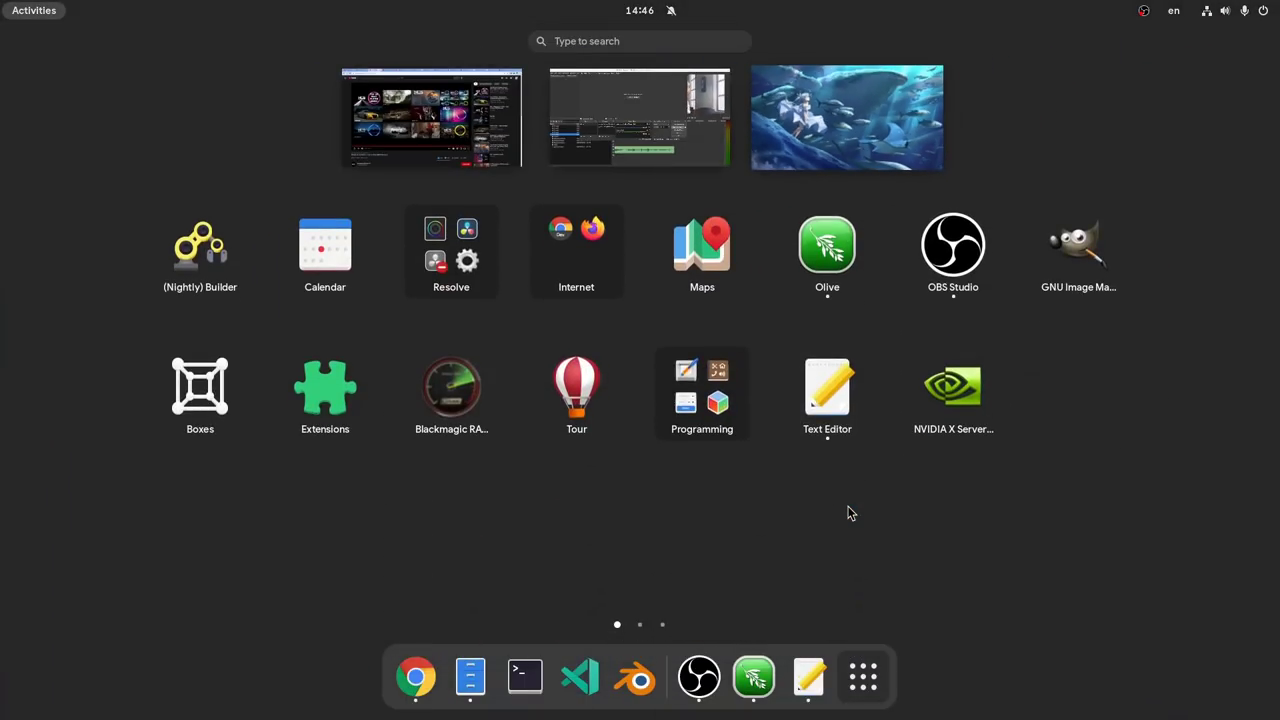
{"action": "key", "text": "super"}
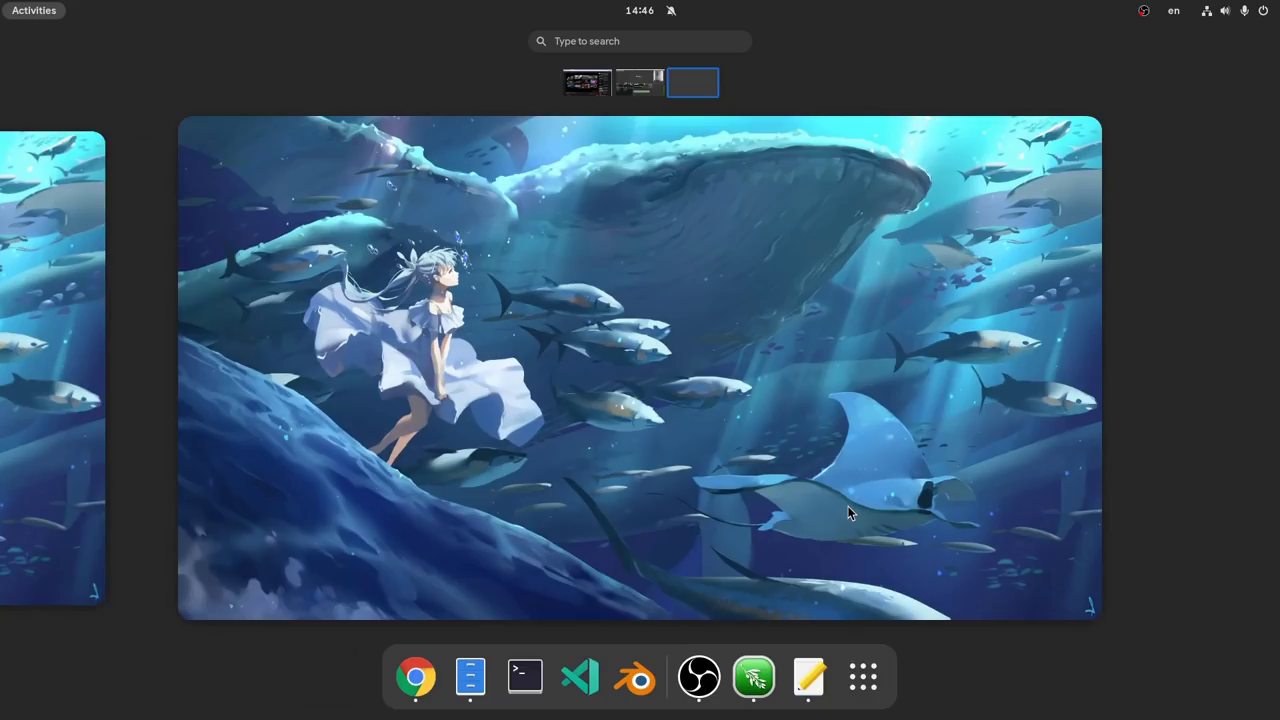
{"action": "key", "text": "super"}
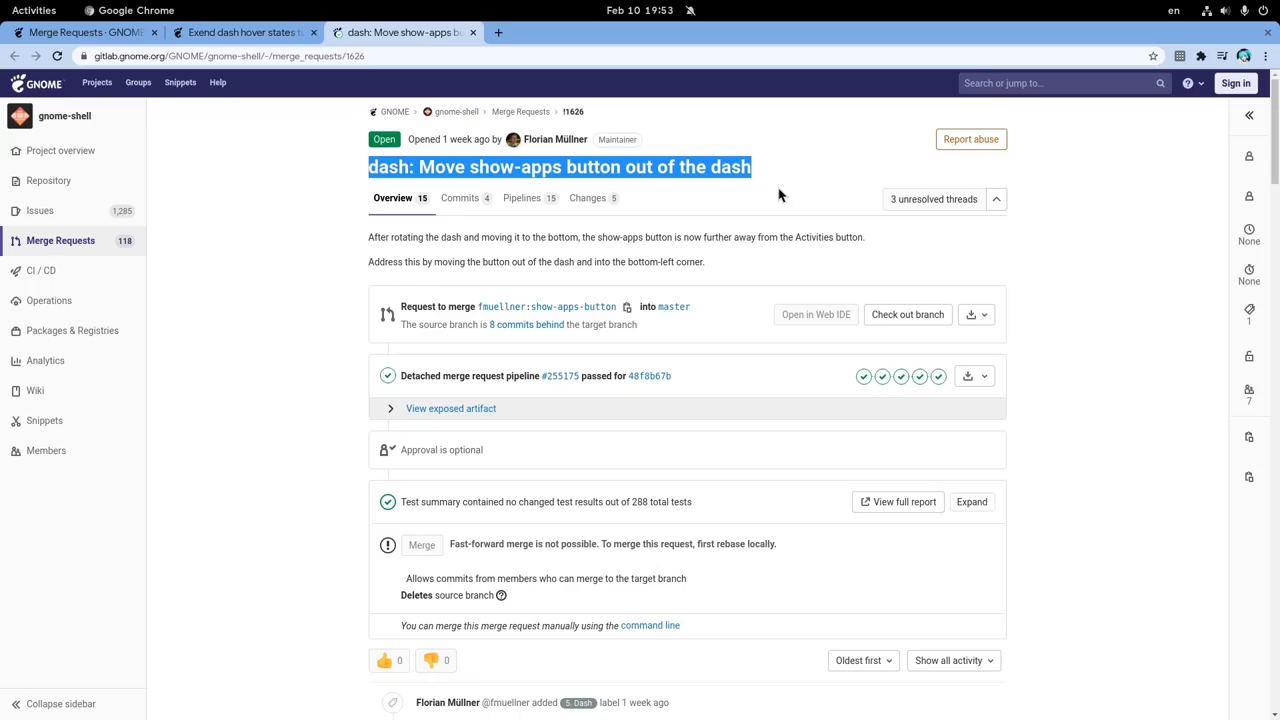
Leave the browser window with merge request !1626 for the empty desktop and open the Activities overview.
{"action": "key", "text": "alt+F4"}
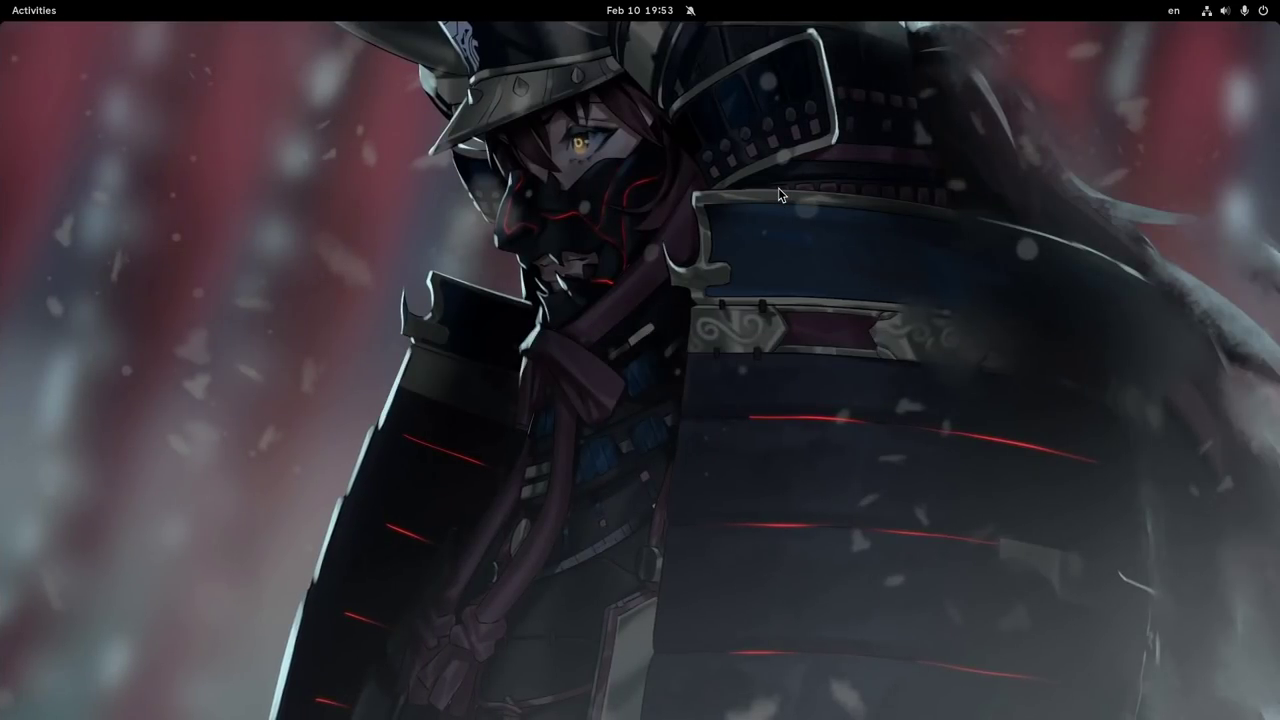
{"action": "key", "text": "super"}
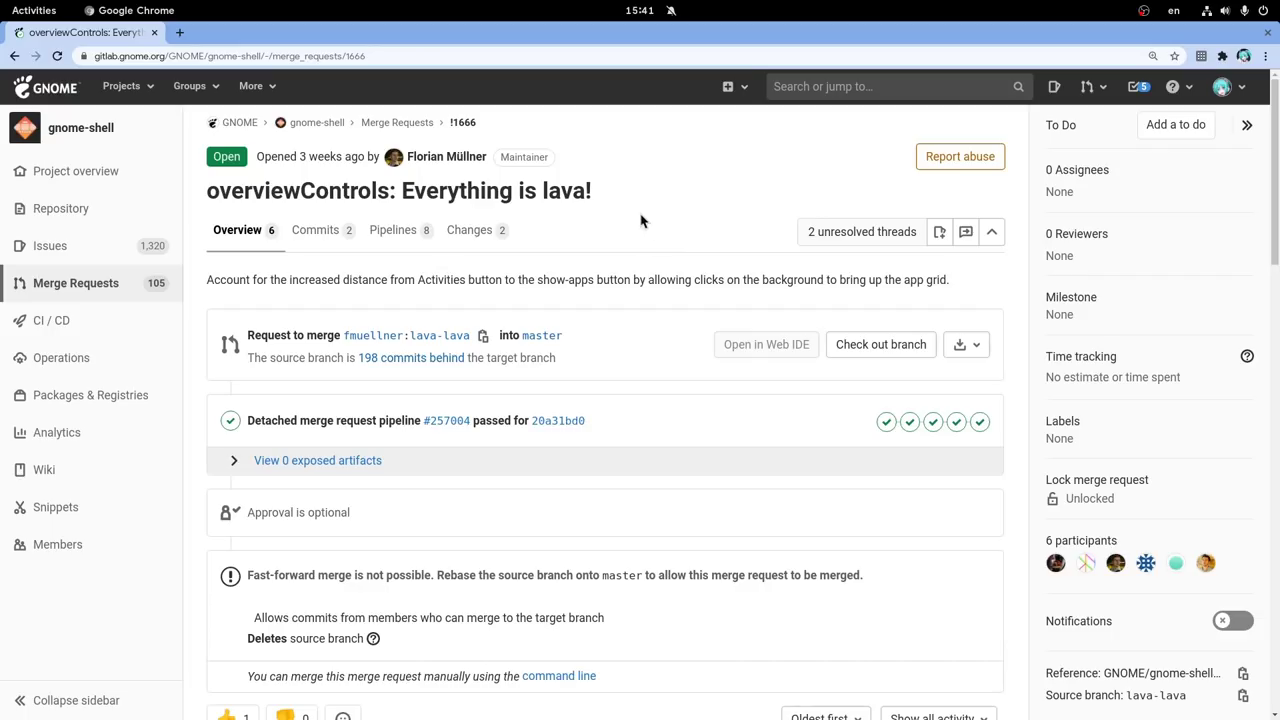
Highlight the merge request title "overviewControls: Everything is lava!" and show its browser window in the Activities overview.
{"action": "triple_click", "coordinate": [580, 190]}
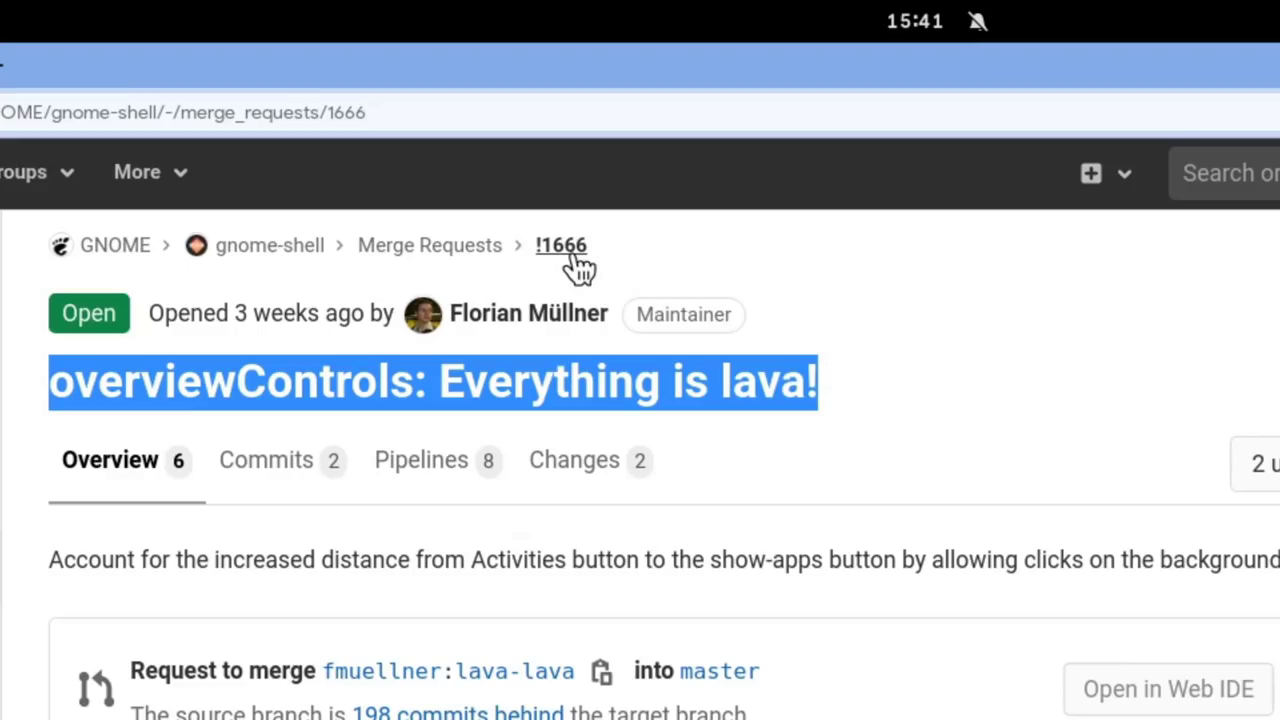
{"action": "key", "text": "super"}
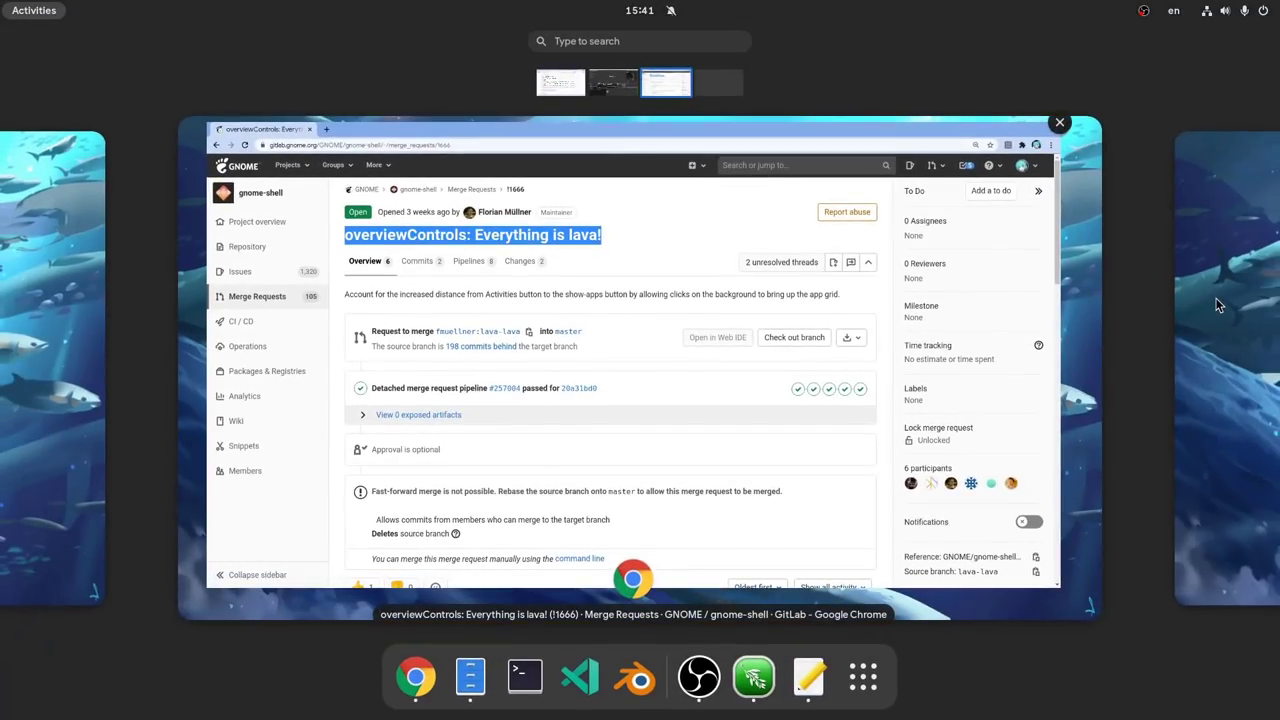